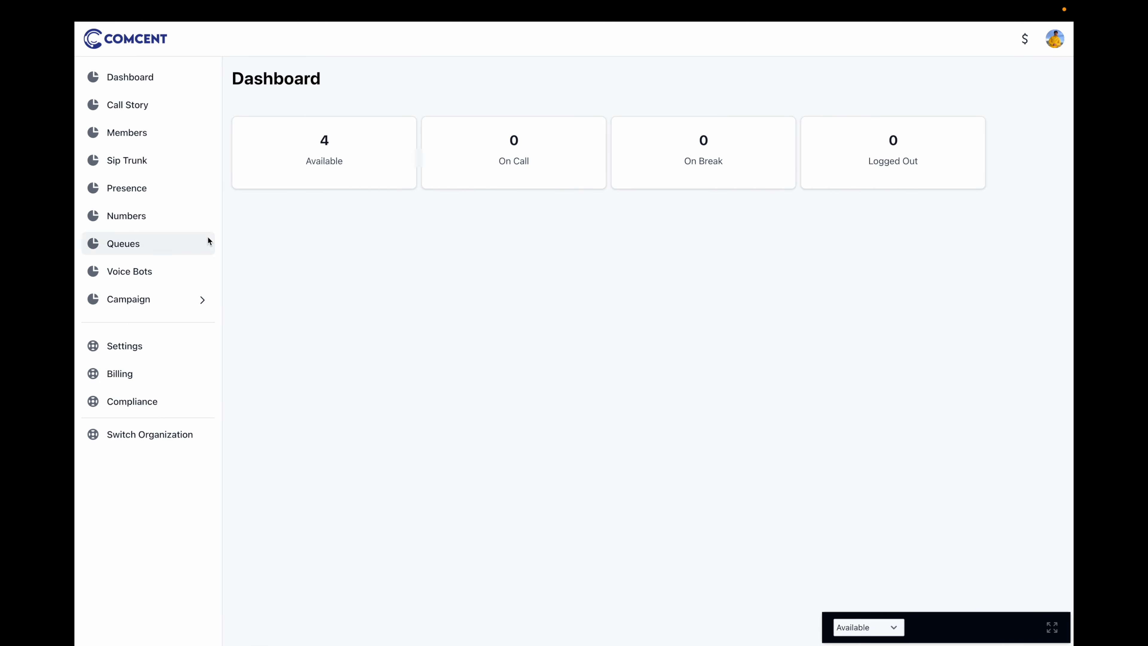
Open the US Test number's edit page from the Numbers list
{"action": "left_click", "coordinate": [145, 220]}
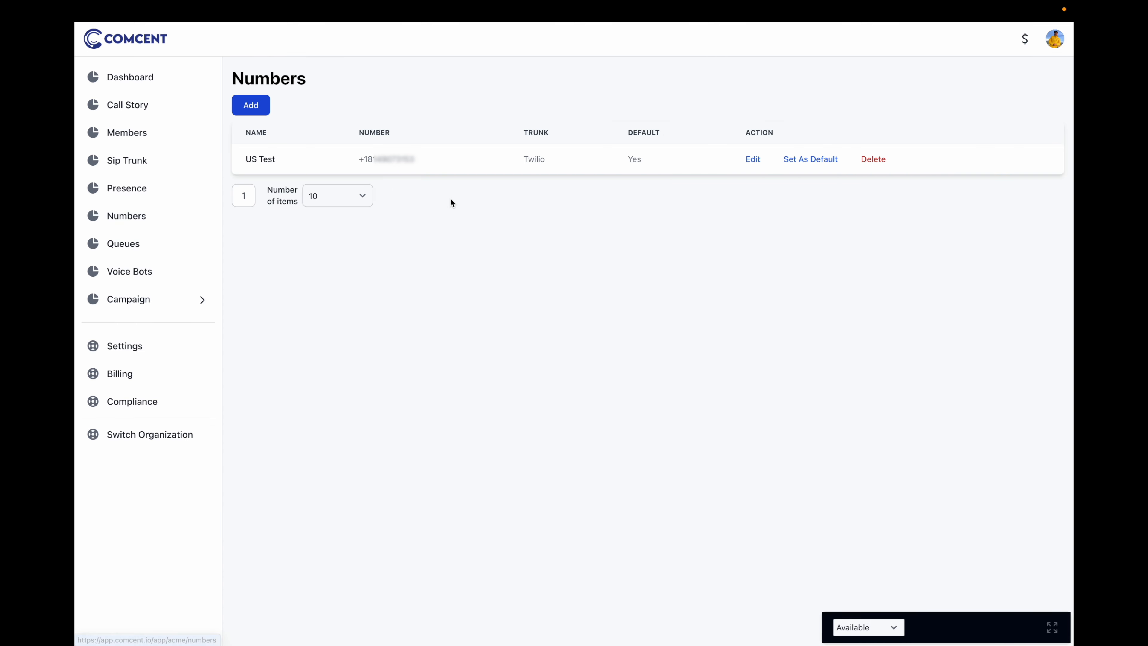
{"action": "left_click", "coordinate": [751, 160]}
Add a Menu step and load prompt.wav as its prompt audio, then play it back
{"action": "left_click", "coordinate": [251, 310]}
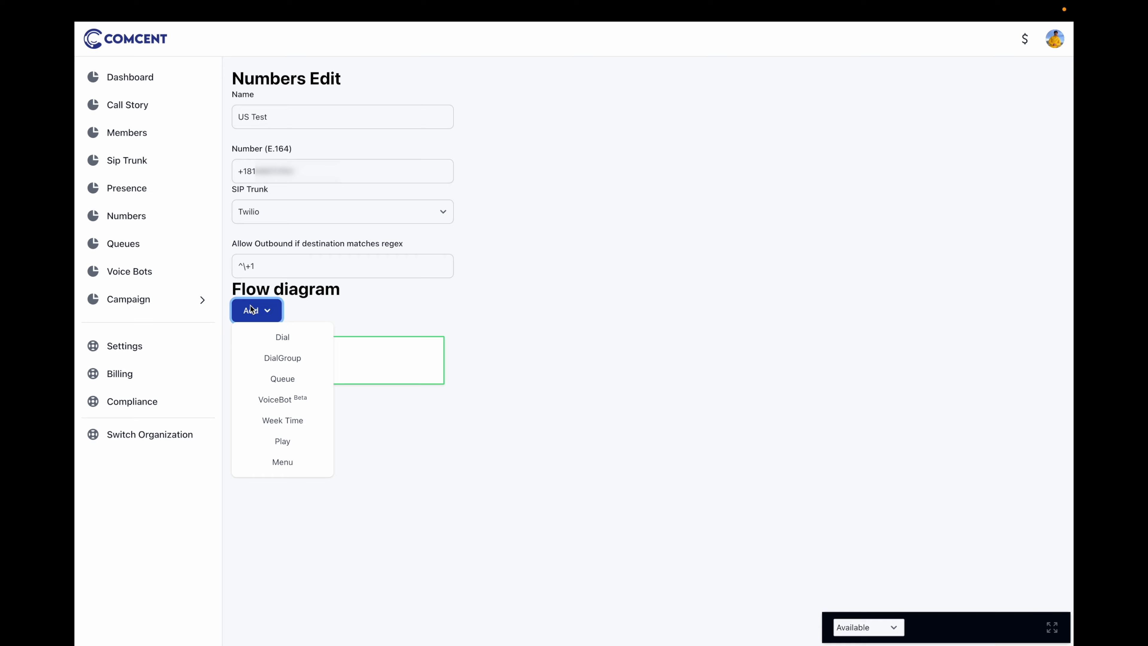
{"action": "left_click", "coordinate": [281, 468]}
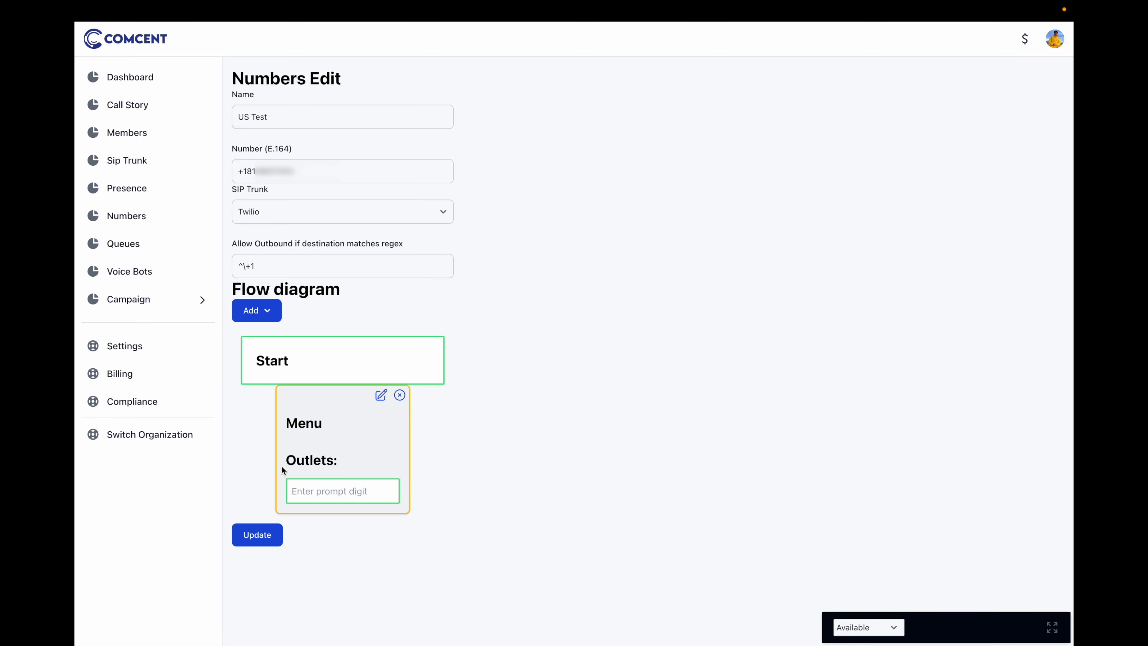
{"action": "left_click", "coordinate": [486, 419]}
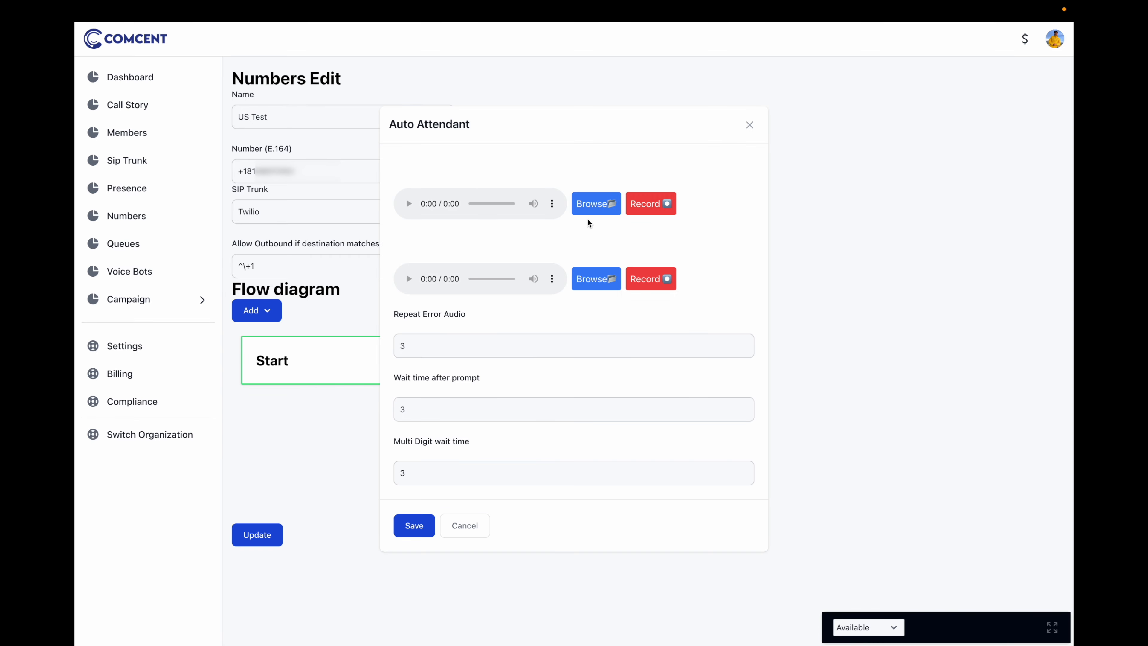
{"action": "left_click", "coordinate": [587, 205]}
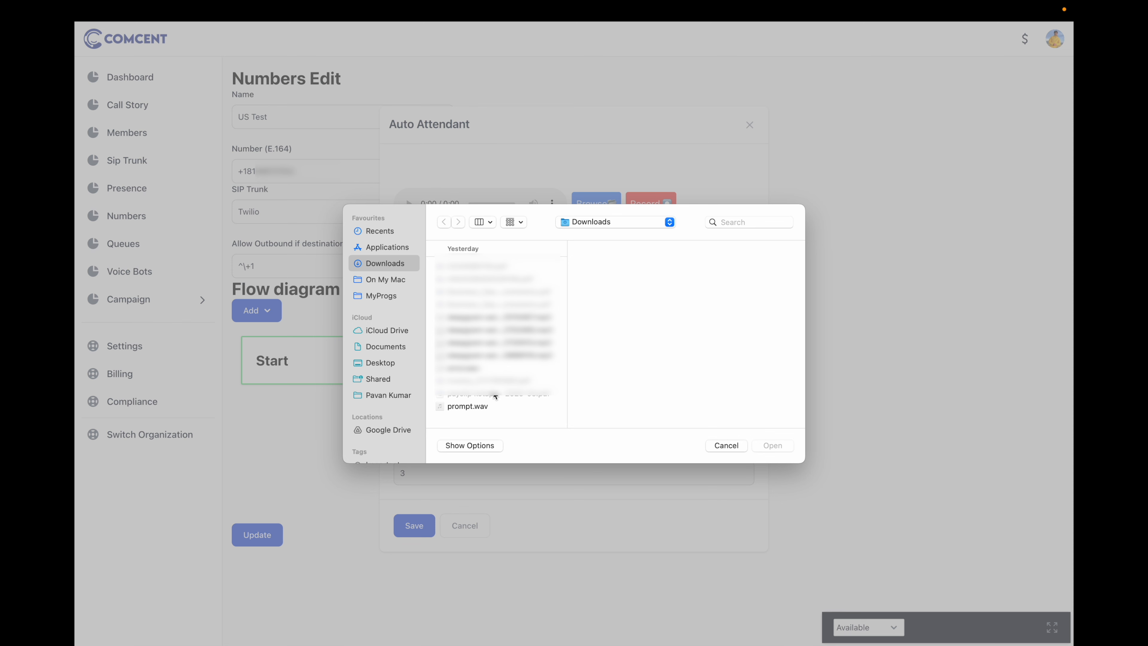
{"action": "left_click", "coordinate": [481, 406]}
{"action": "left_click", "coordinate": [769, 447]}
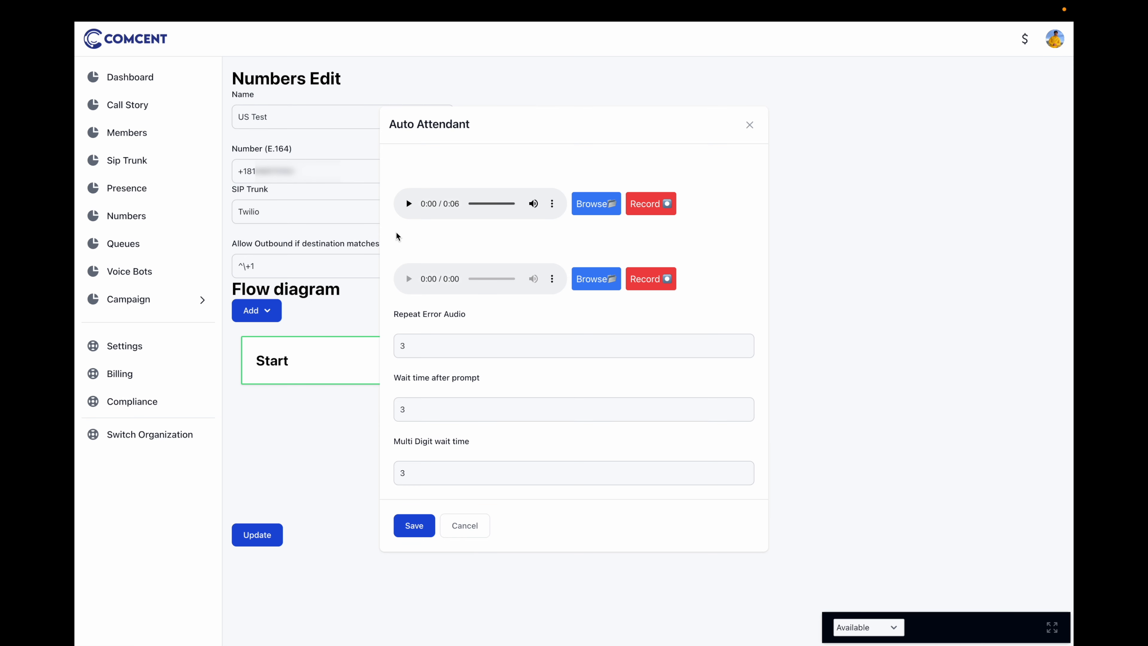
{"action": "left_click", "coordinate": [407, 206]}
Load error.wav as the menu's error audio and play it back
{"action": "left_click", "coordinate": [593, 280]}
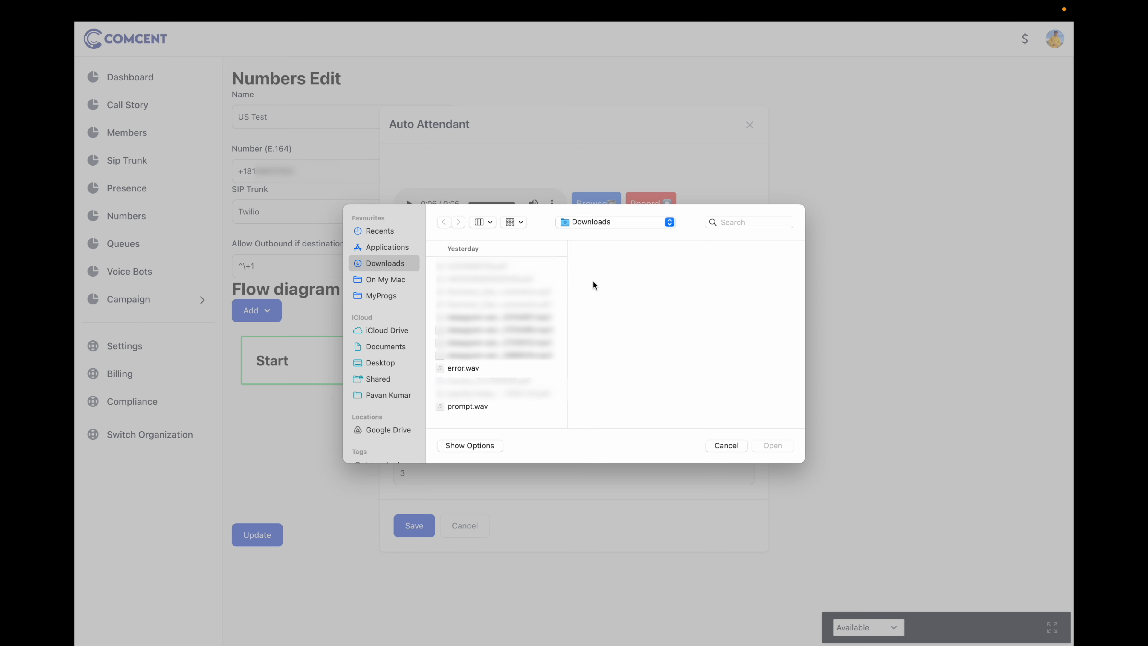
{"action": "left_click", "coordinate": [471, 368]}
{"action": "left_click", "coordinate": [774, 448]}
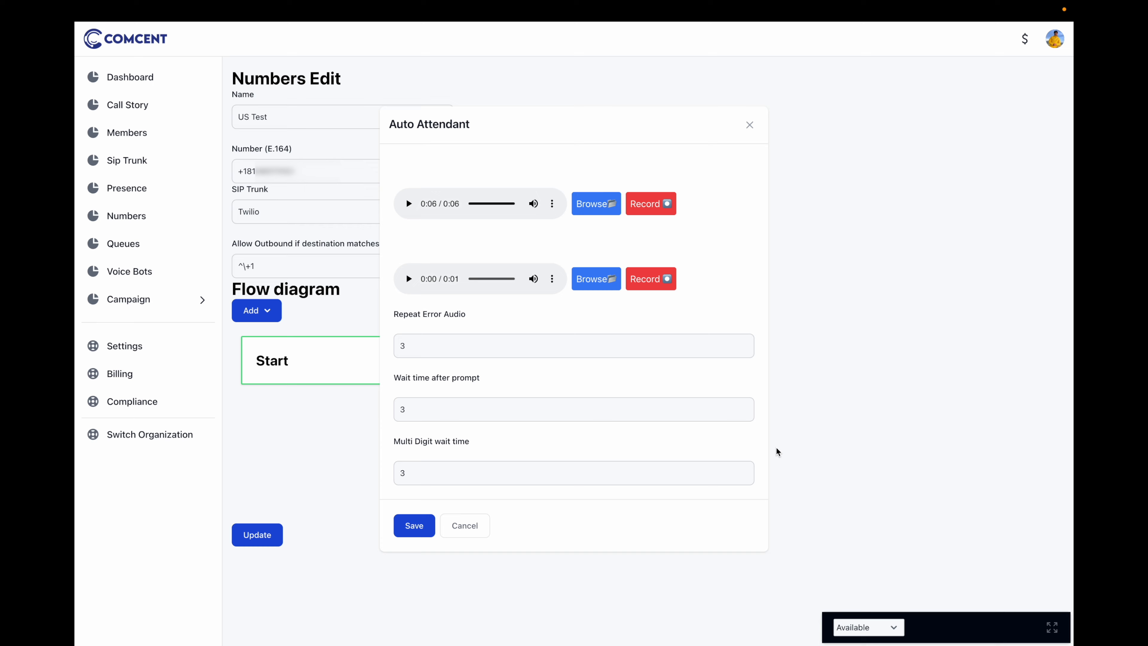
{"action": "left_click", "coordinate": [407, 280]}
Change Wait time after prompt from 3 to 6 and save the Auto Attendant settings
{"action": "left_click", "coordinate": [419, 410]}
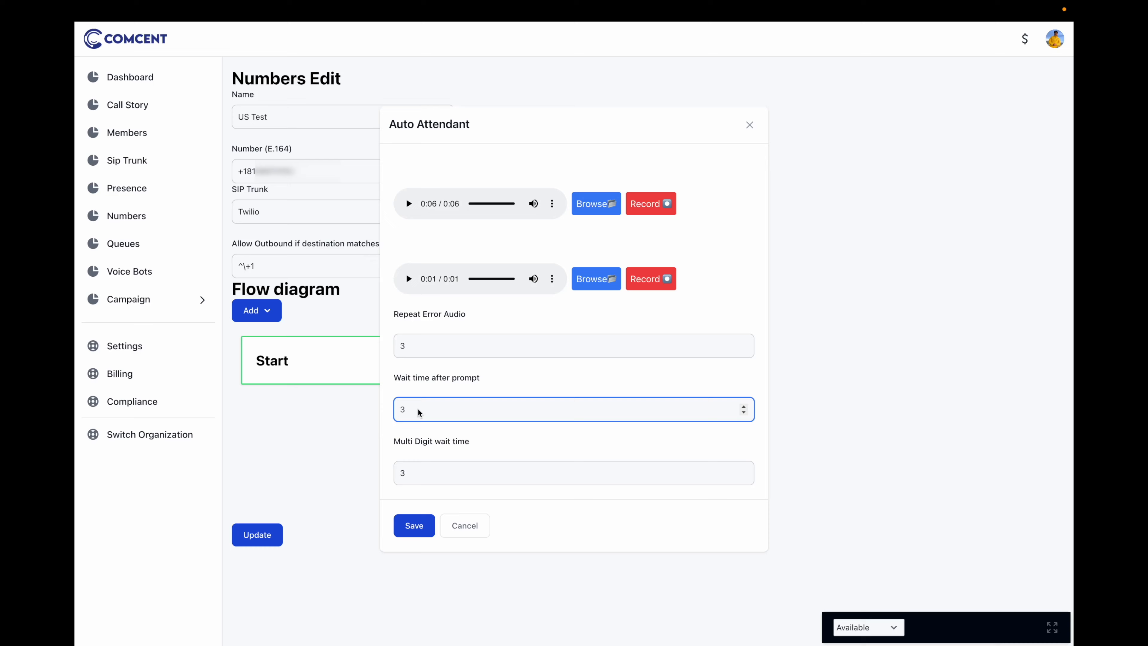
{"action": "key", "text": "BackSpace"}
{"action": "type", "text": "6"}
{"action": "left_click", "coordinate": [406, 524]}
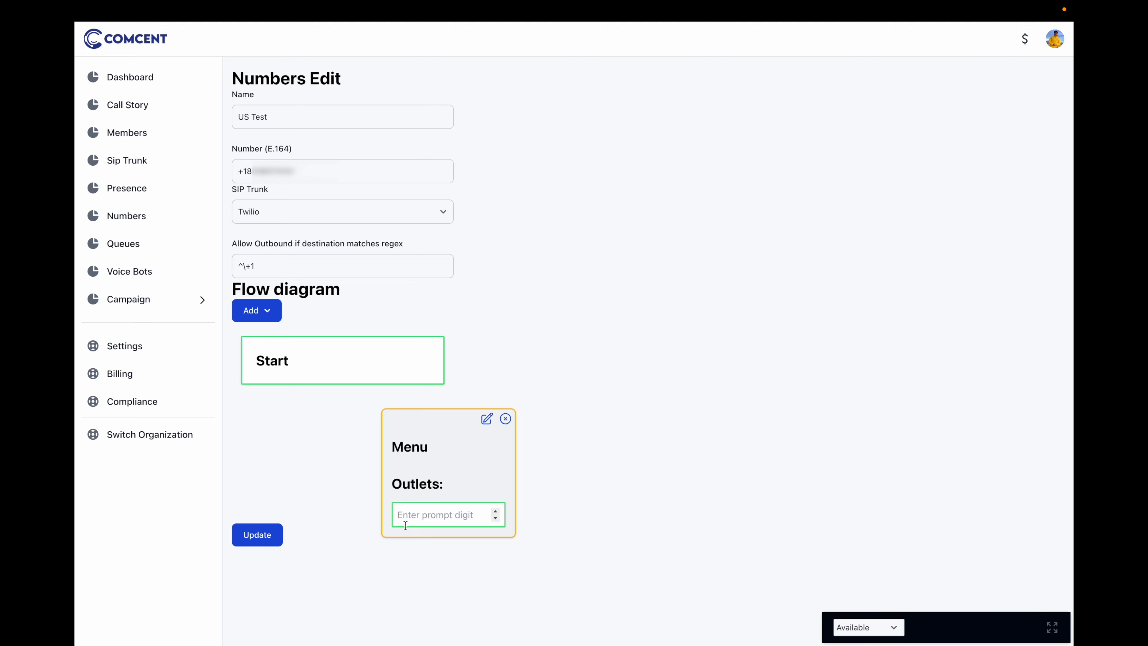
Link Start to the Menu node and add menu outlets for digits 1 and 2
{"action": "left_click", "coordinate": [334, 373]}
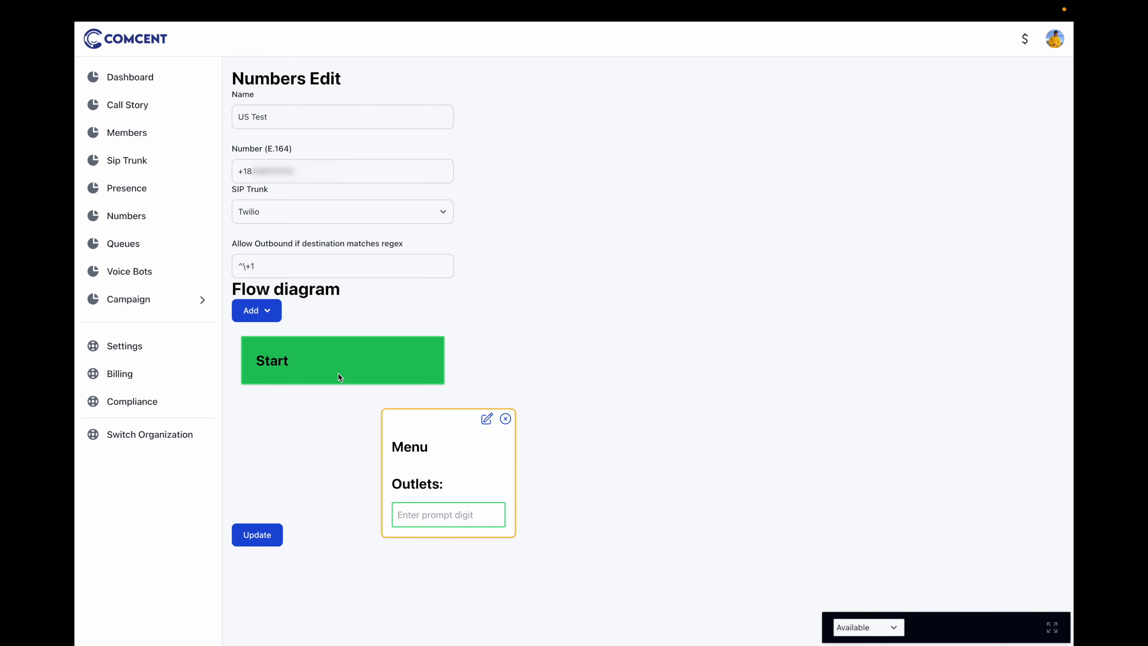
{"action": "left_click", "coordinate": [415, 427]}
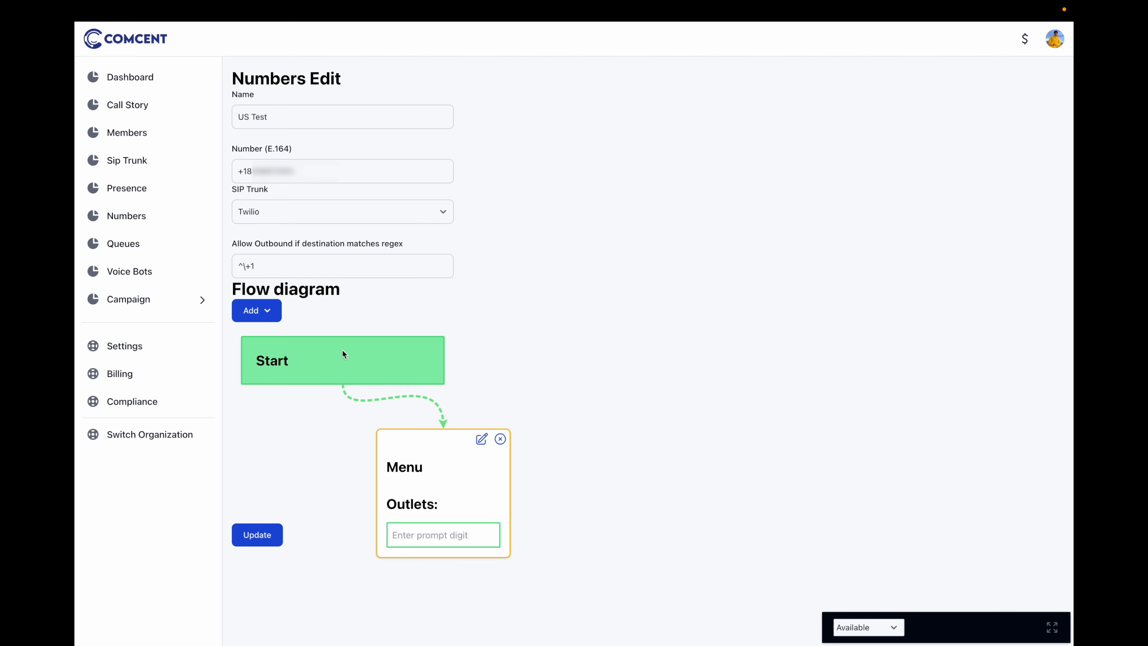
{"action": "left_click", "coordinate": [427, 531]}
{"action": "type", "text": "1"}
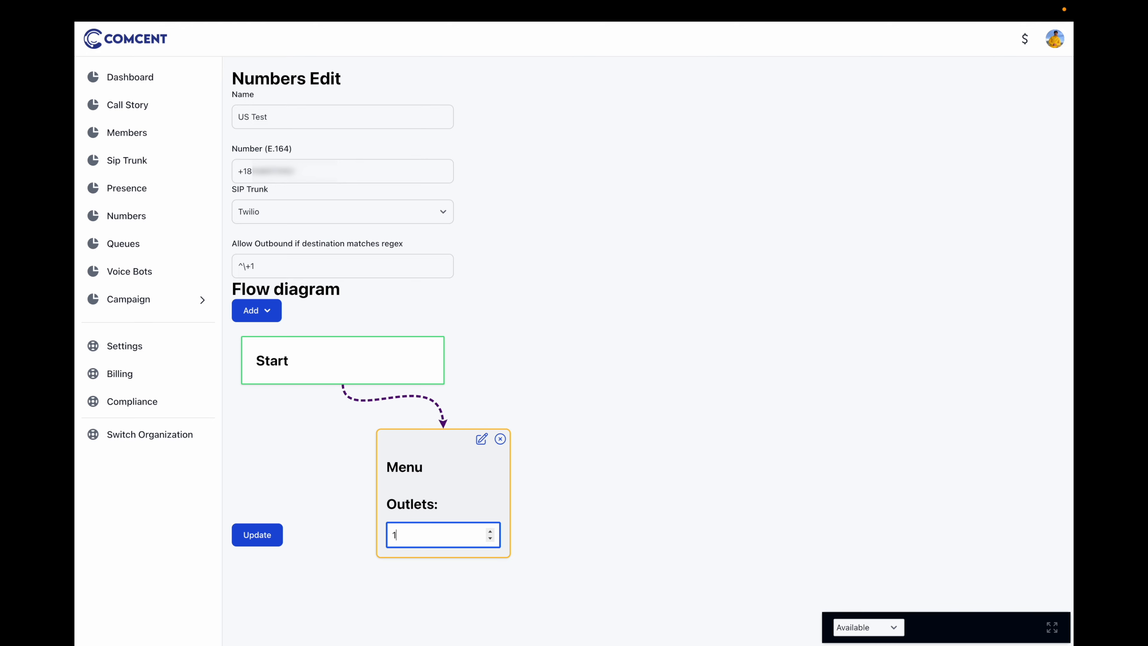
{"action": "key", "text": "Return"}
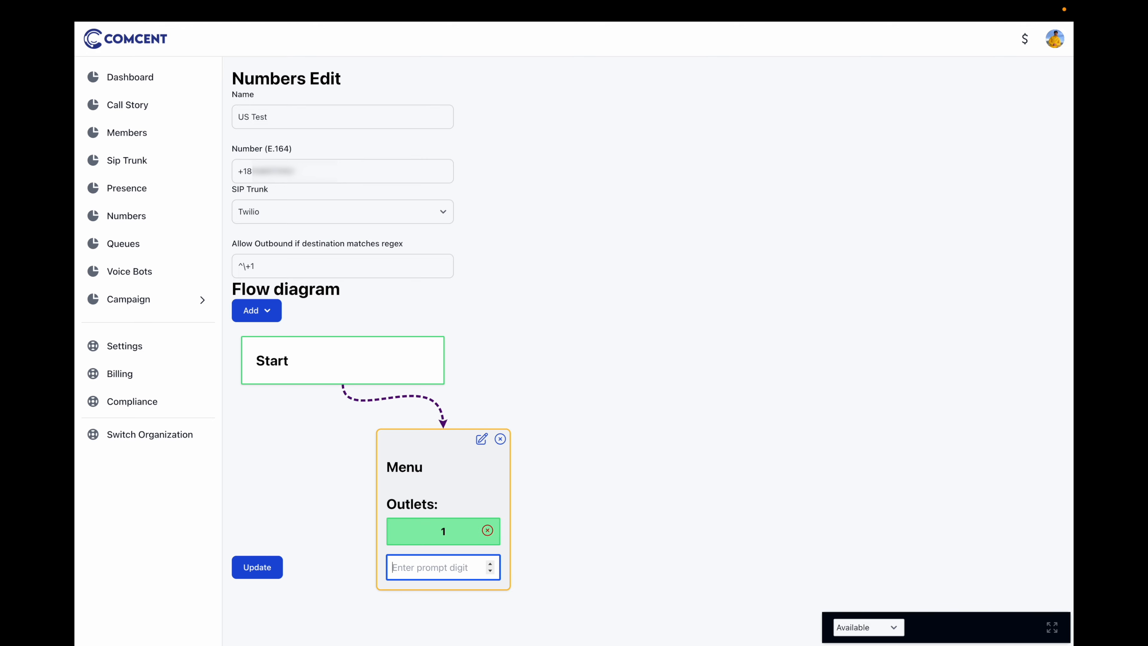
{"action": "type", "text": "2"}
{"action": "key", "text": "Return"}
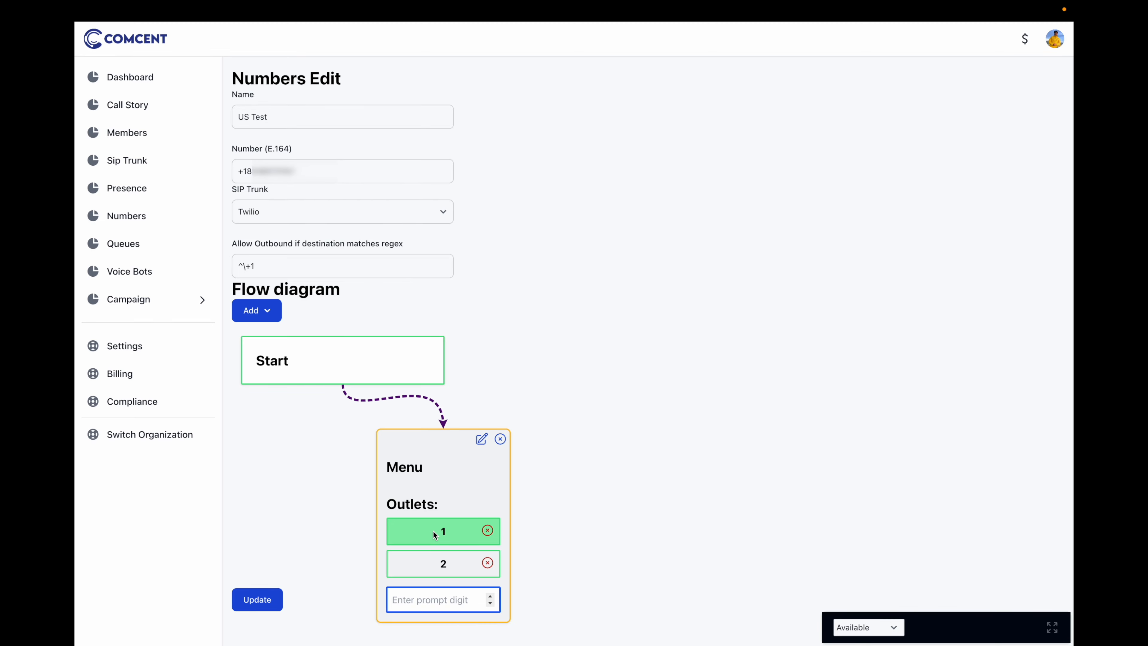
{"action": "left_click", "coordinate": [270, 317]}
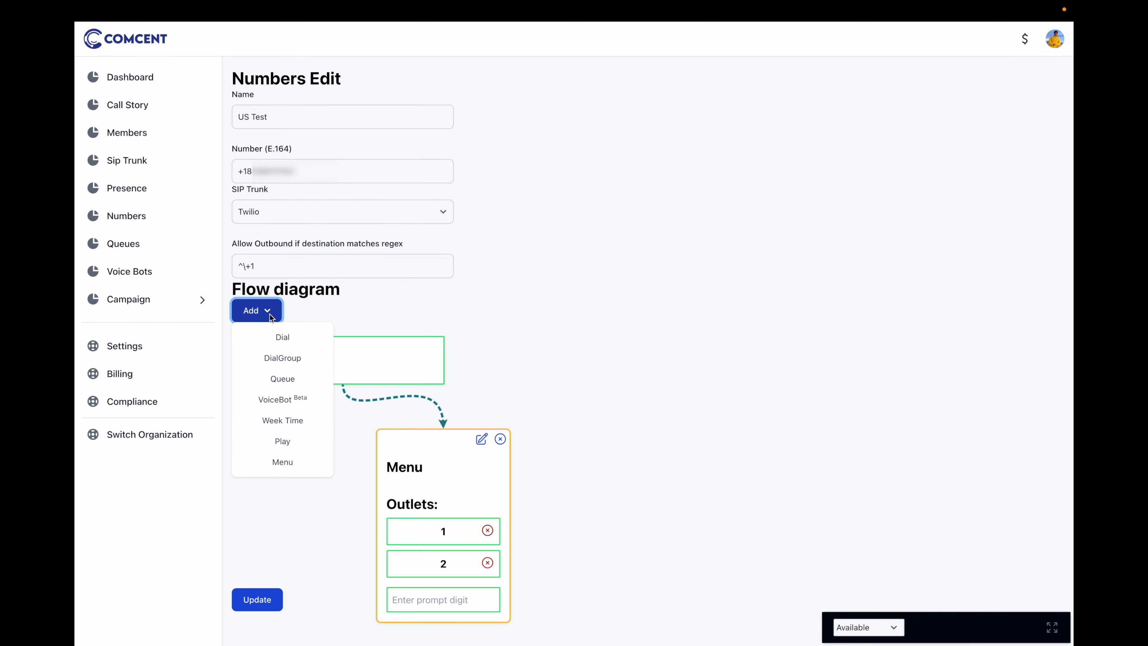
Add a DialGroup step to the right of the Menu with agent1 as a dial target
{"action": "left_click", "coordinate": [270, 359]}
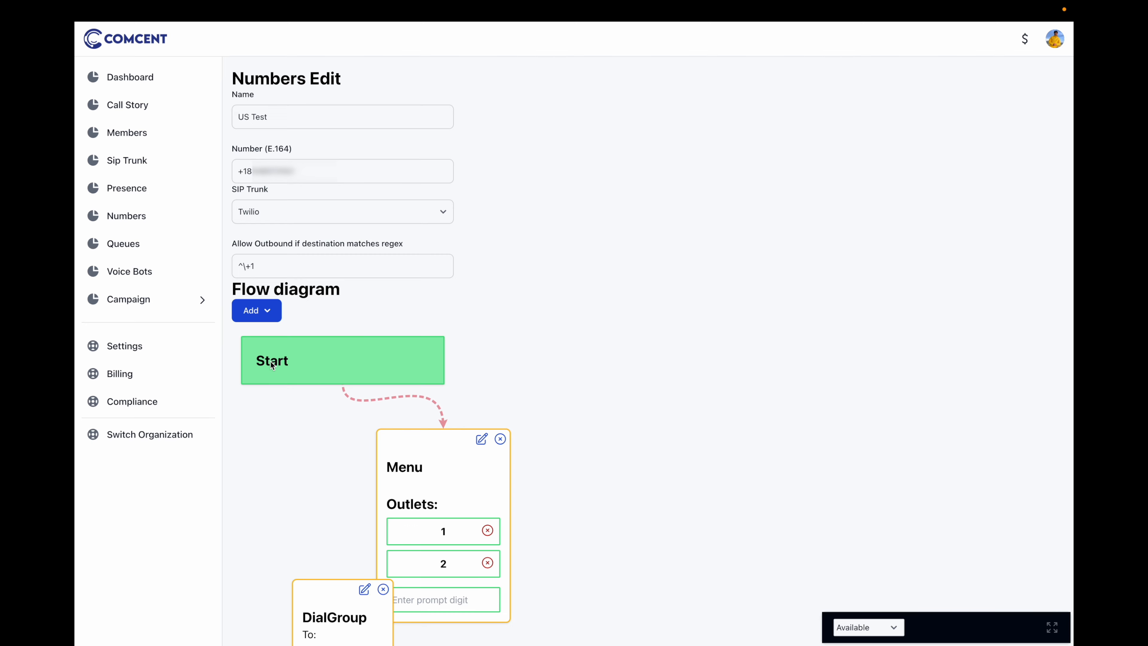
{"action": "left_click_drag", "start_coordinate": [324, 596], "coordinate": [723, 396]}
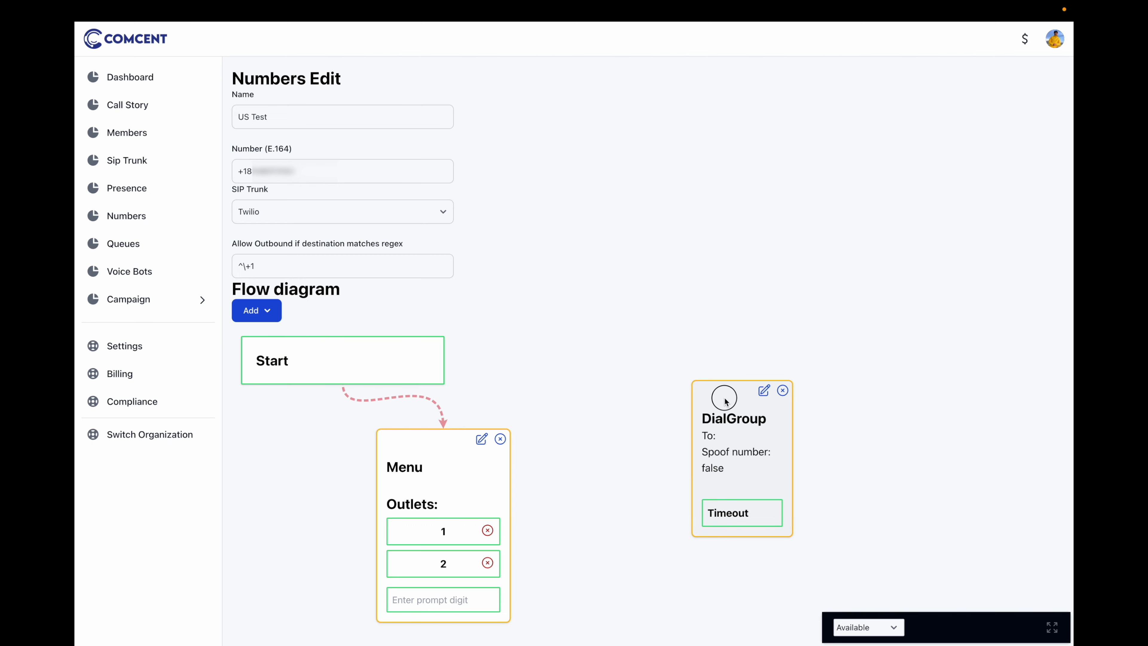
{"action": "left_click", "coordinate": [763, 392]}
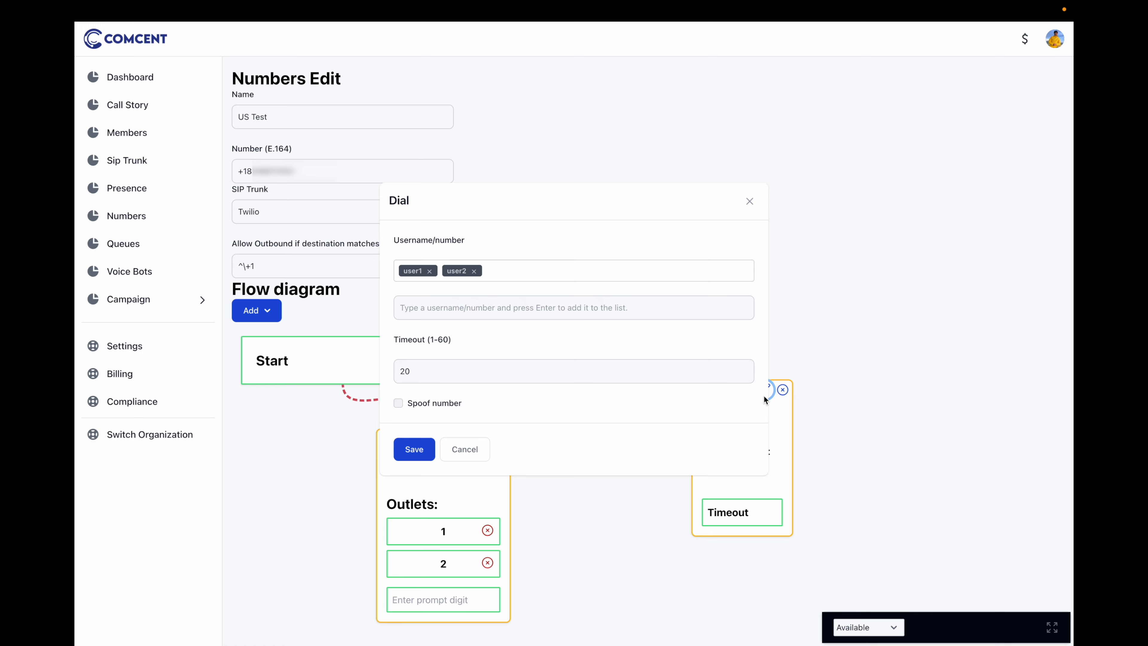
{"action": "left_click", "coordinate": [468, 309]}
{"action": "type", "text": "agent"}
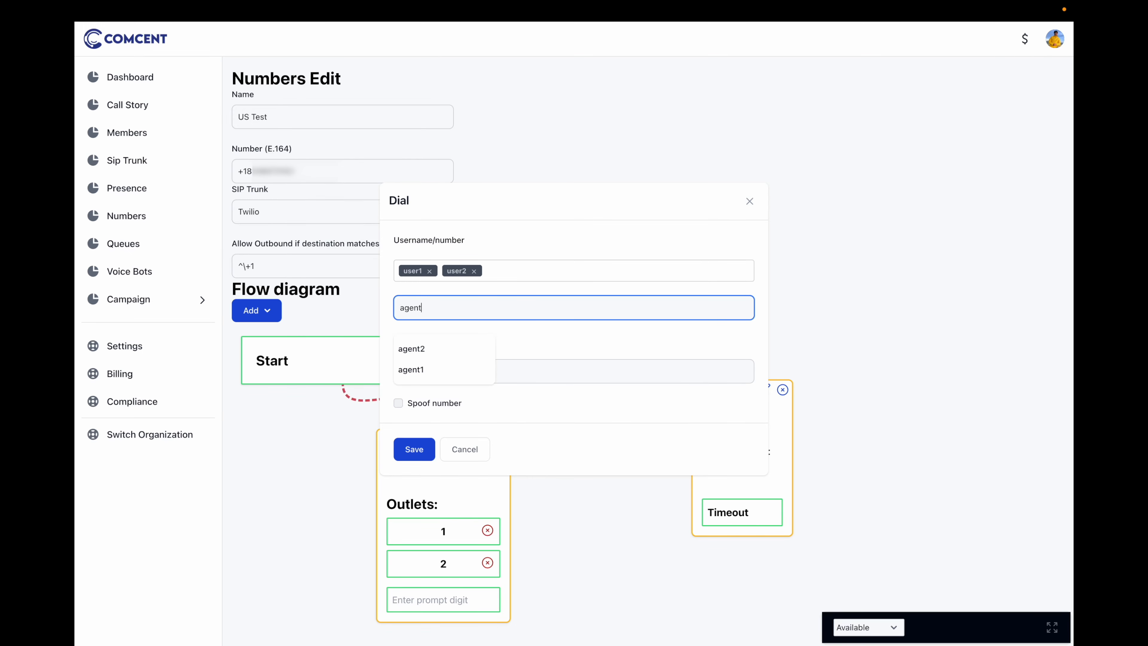
{"action": "left_click", "coordinate": [411, 369]}
Add two phone numbers to the DialGroup's dial list, enable Spoof number, and save
{"action": "type", "text": "+12125551111"}
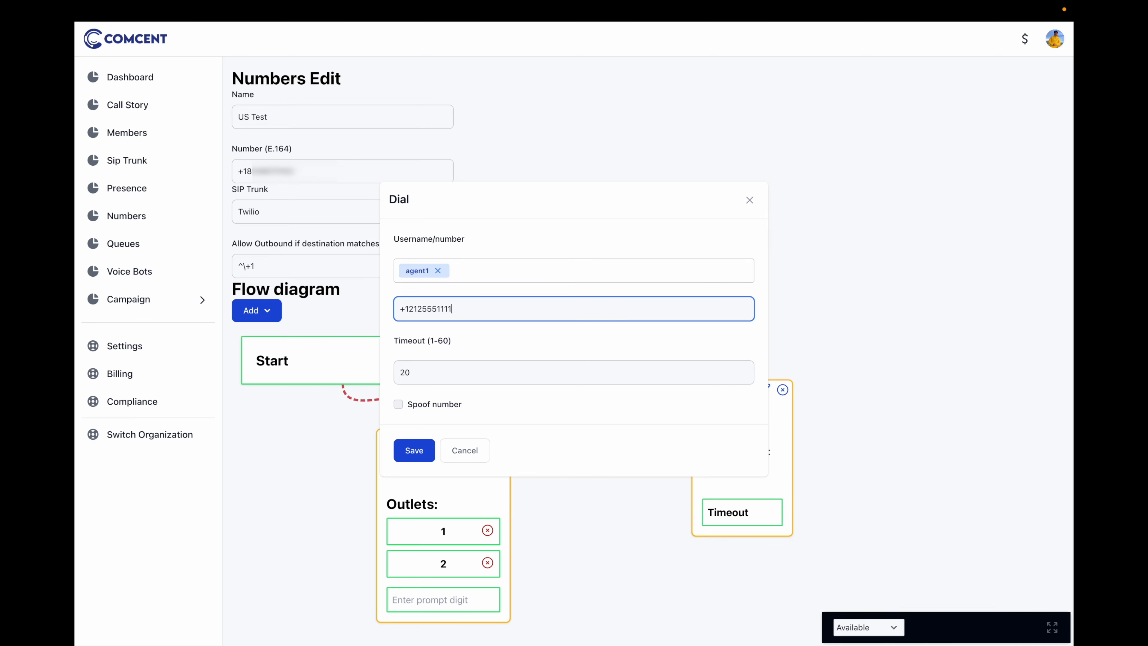
{"action": "key", "text": "Return"}
{"action": "type", "text": "+12125552222"}
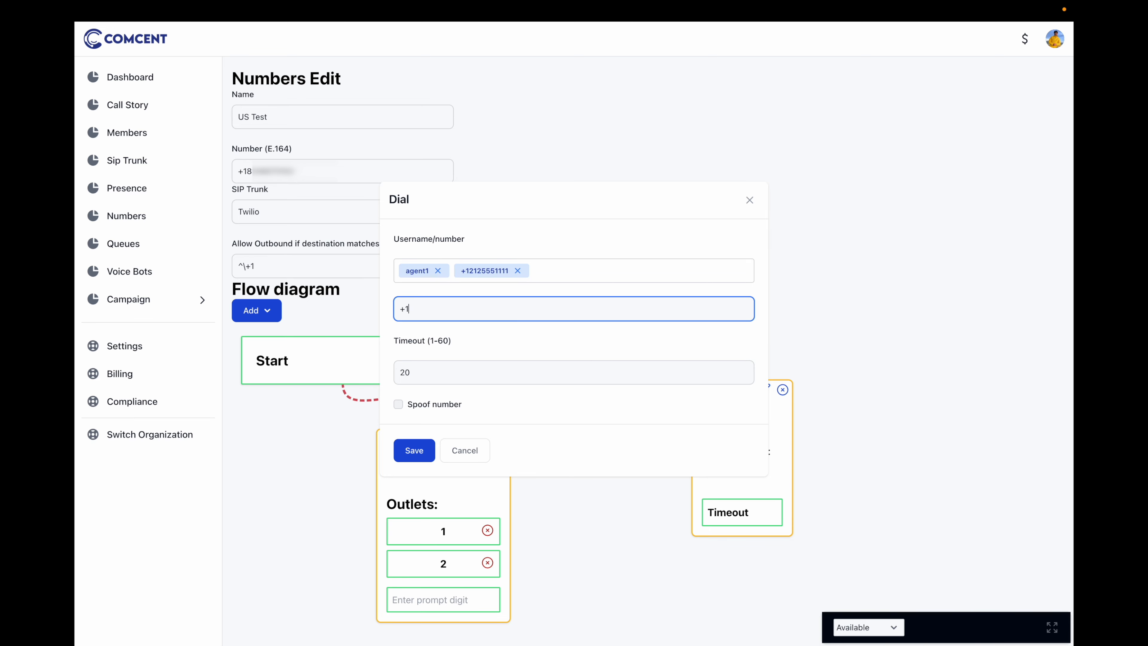
{"action": "key", "text": "Return"}
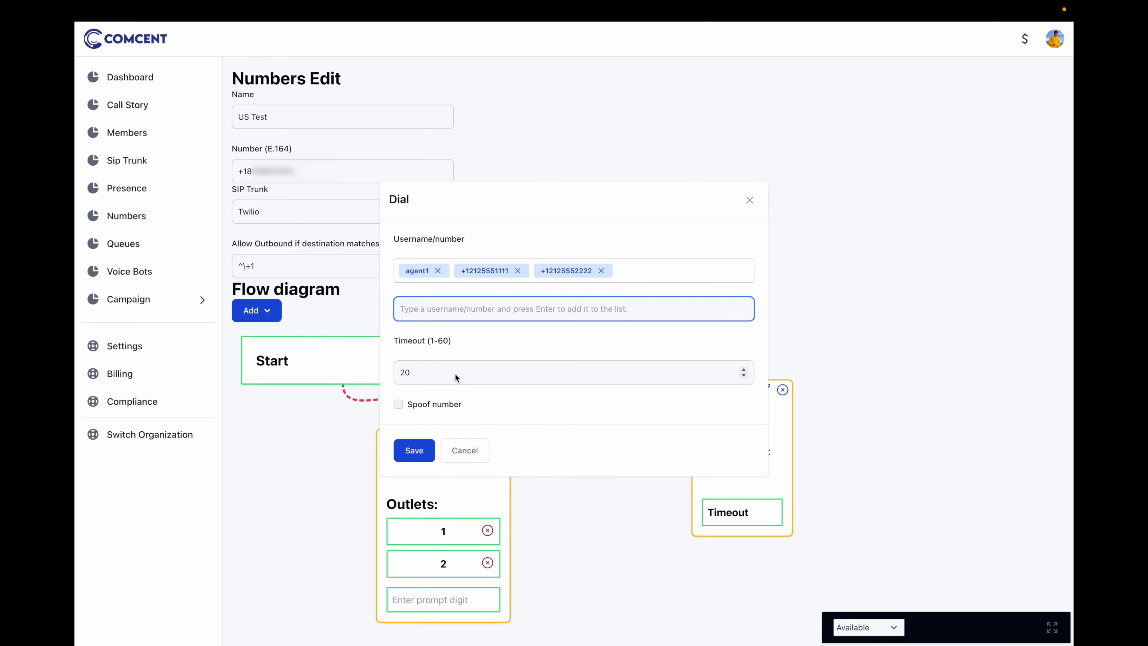
{"action": "left_click", "coordinate": [398, 404]}
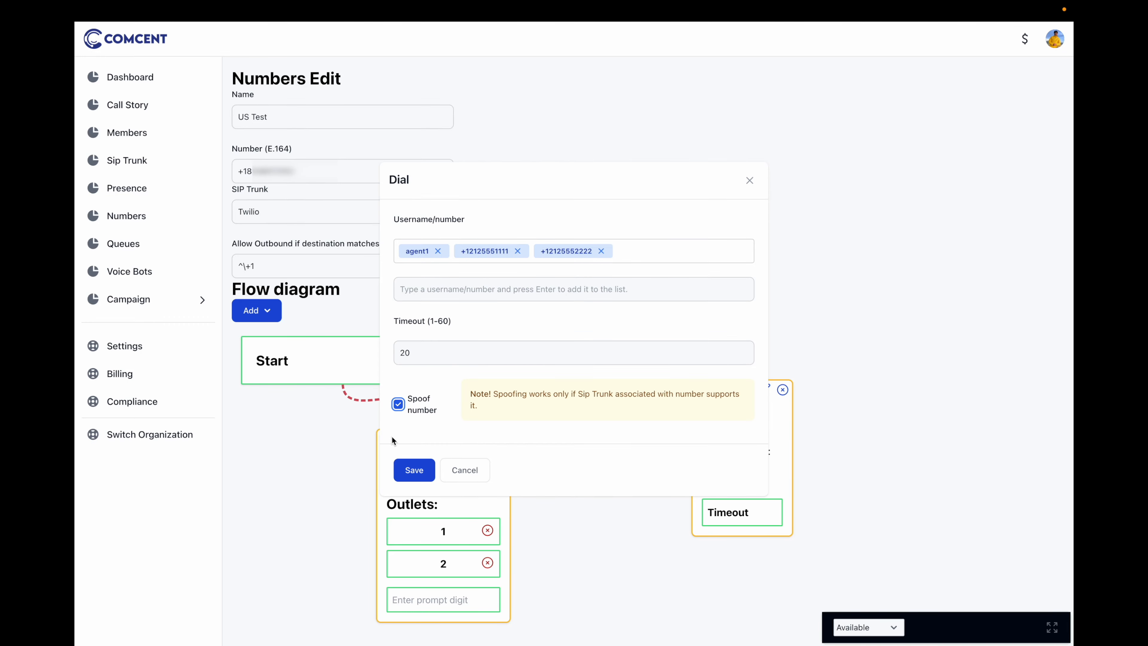
{"action": "left_click", "coordinate": [414, 470]}
{"action": "scroll", "coordinate": [568, 313], "scroll_direction": "down", "scroll_amount": 3}
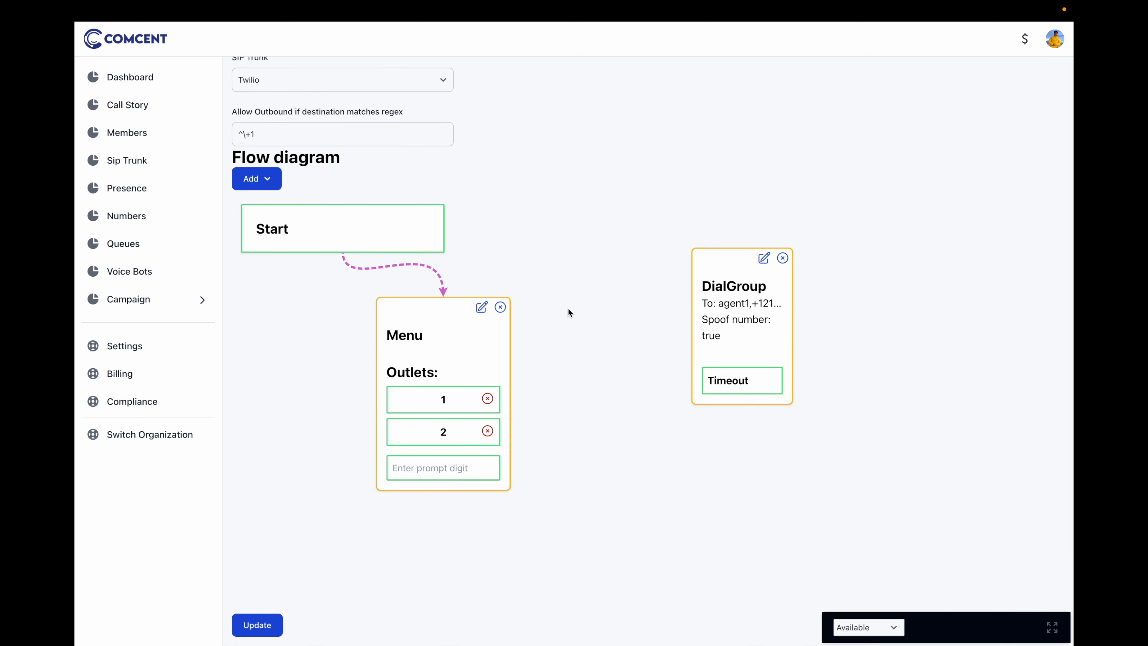
Route Menu outlet 1 to the DialGroup and outlet 2 to a new Dial node below it
{"action": "left_click", "coordinate": [430, 402]}
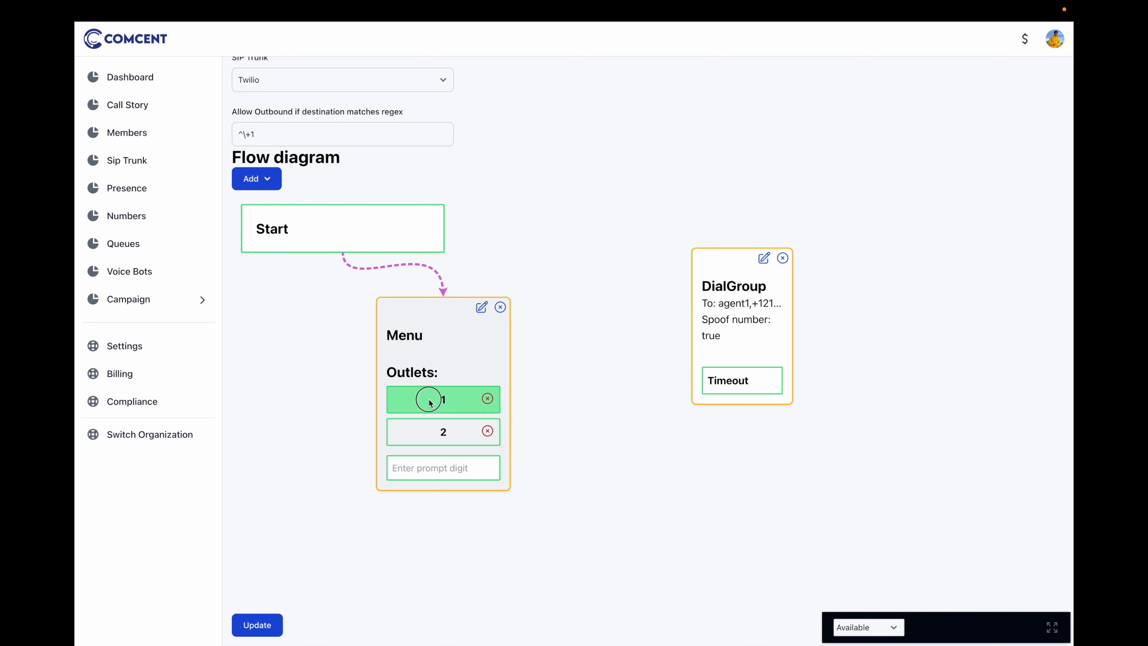
{"action": "left_click_drag", "start_coordinate": [430, 402], "coordinate": [717, 312]}
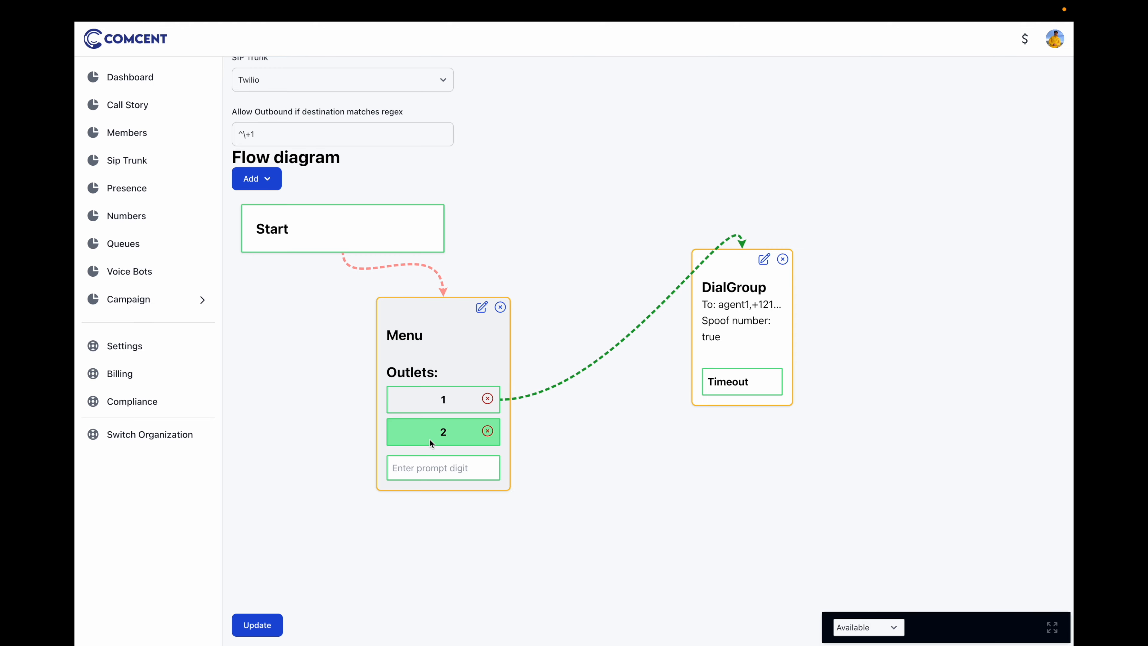
{"action": "left_click", "coordinate": [262, 181]}
{"action": "left_click", "coordinate": [282, 205]}
{"action": "left_click_drag", "start_coordinate": [307, 618], "coordinate": [705, 460]}
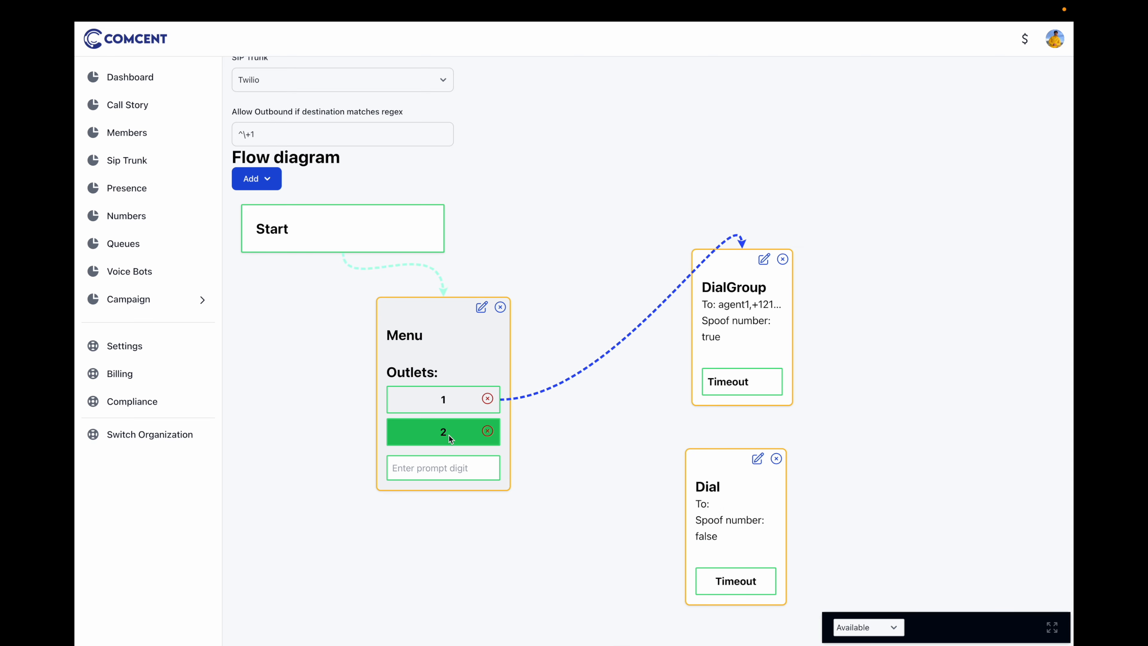
{"action": "left_click_drag", "start_coordinate": [459, 436], "coordinate": [760, 448]}
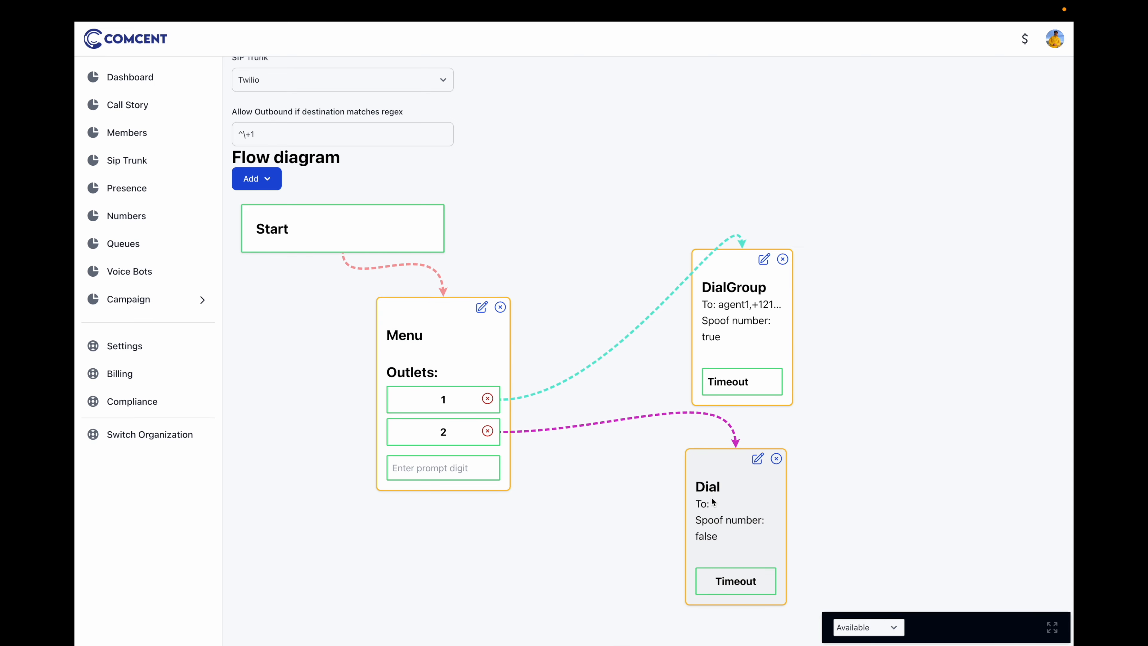
Set the Dial node's Username/number to agent2 and save it
{"action": "left_click", "coordinate": [757, 458]}
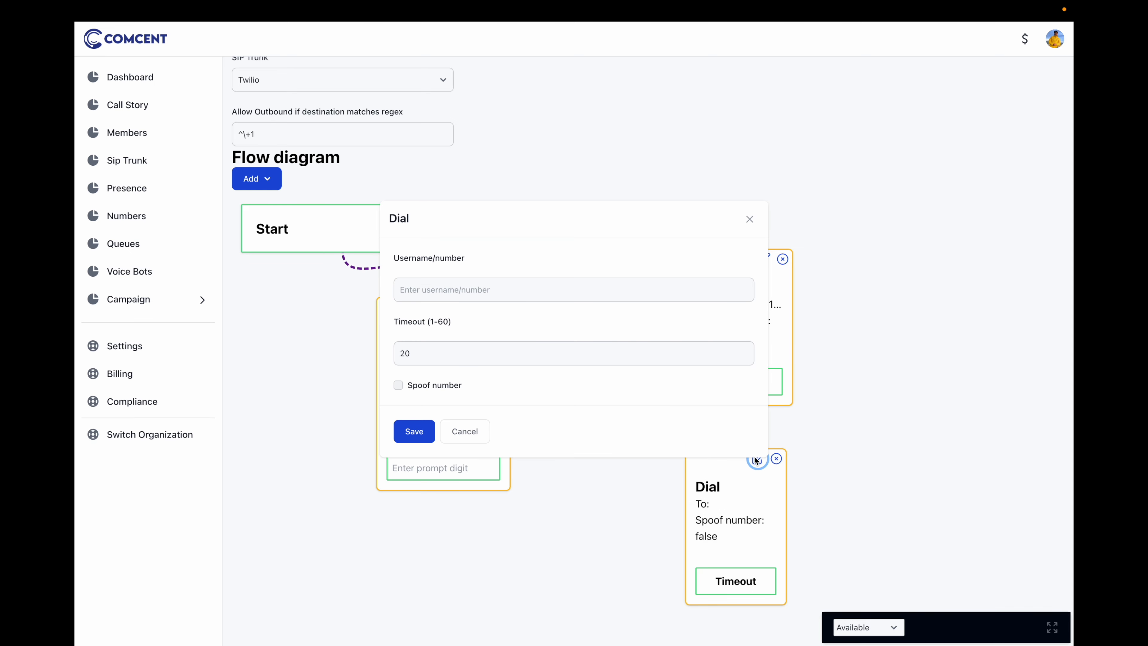
{"action": "left_click", "coordinate": [565, 289]}
{"action": "type", "text": "agent2"}
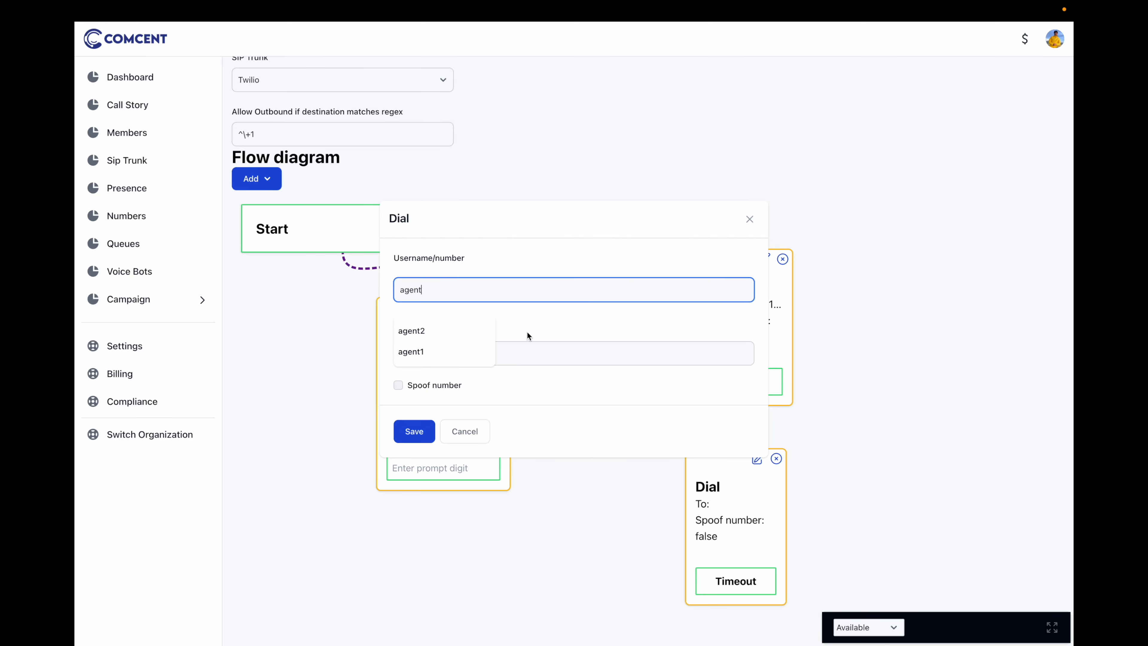
{"action": "left_click", "coordinate": [452, 328]}
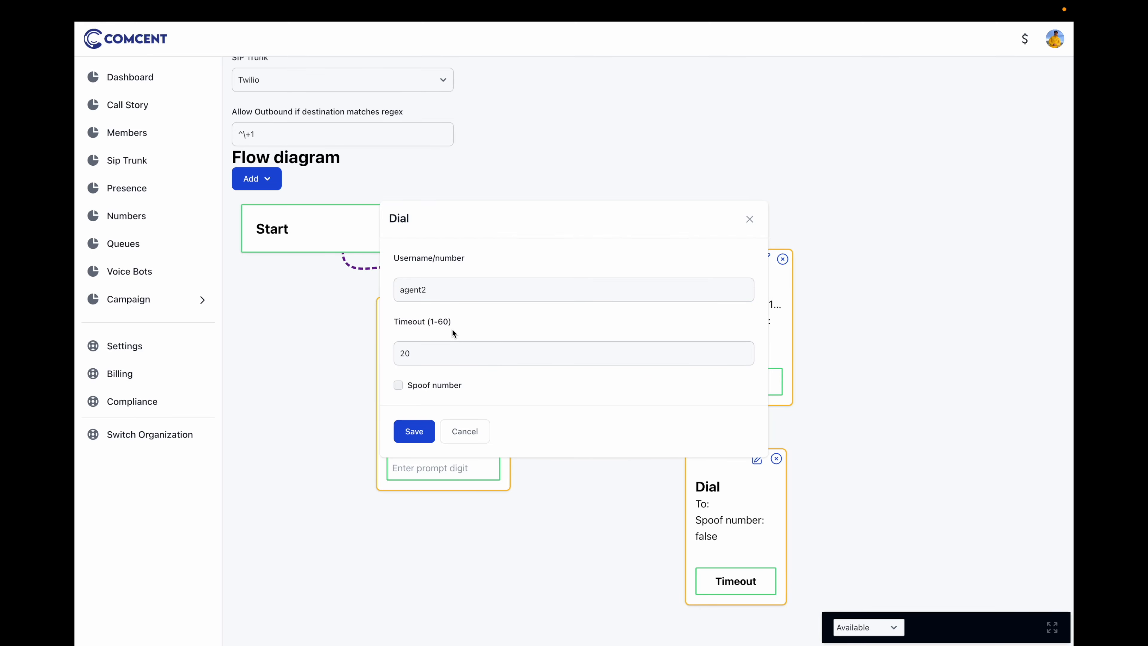
{"action": "left_click", "coordinate": [409, 433]}
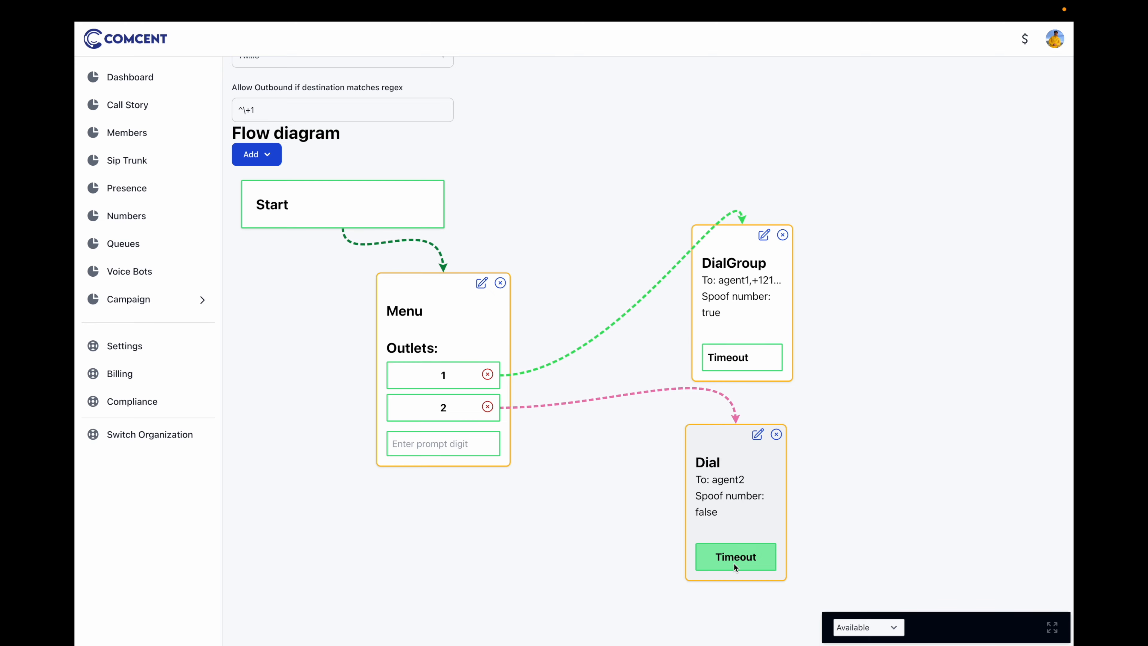
Add a Play node beside the Dial node and connect Dial's Timeout outlet to it
{"action": "scroll", "coordinate": [732, 563], "scroll_direction": "down", "scroll_amount": 3}
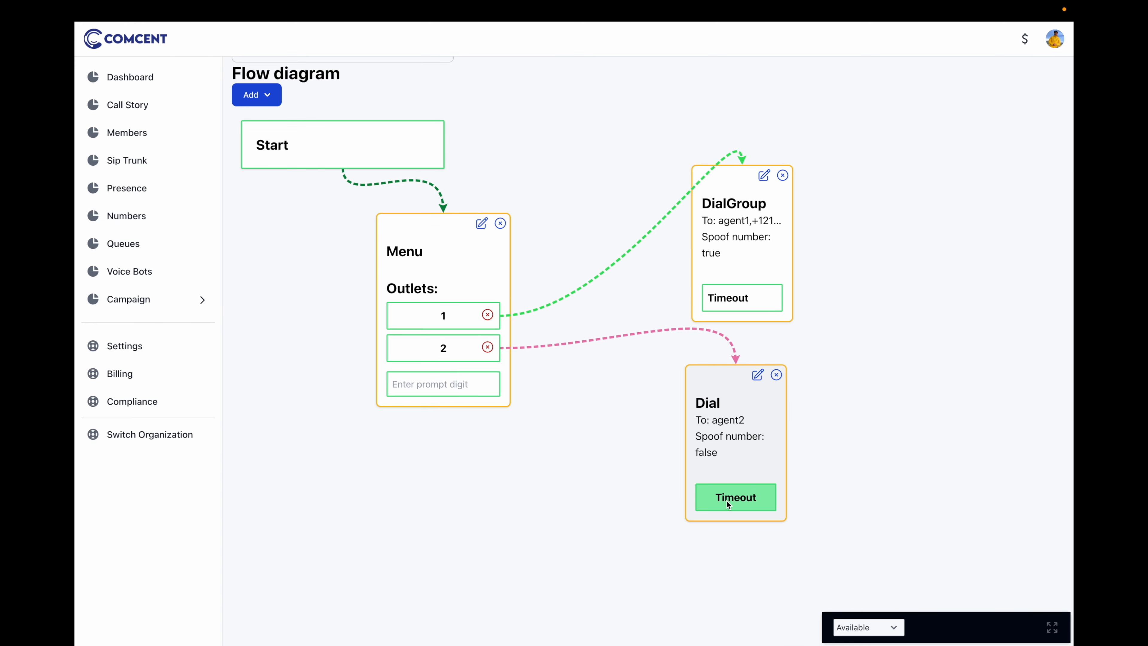
{"action": "left_click", "coordinate": [259, 101]}
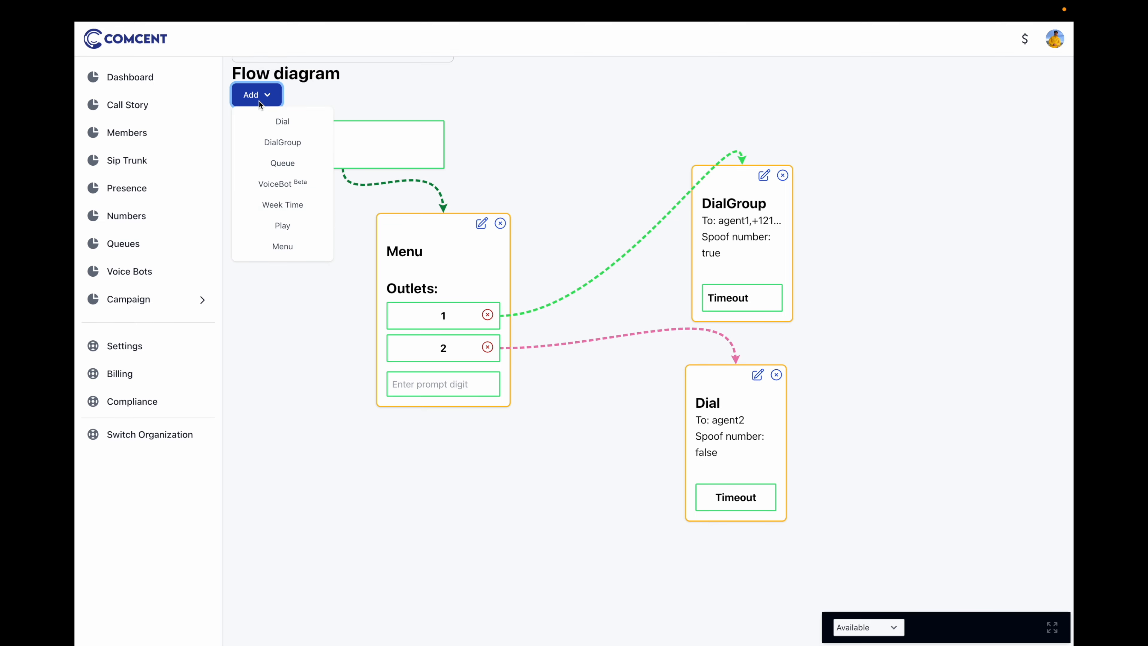
{"action": "left_click", "coordinate": [292, 227]}
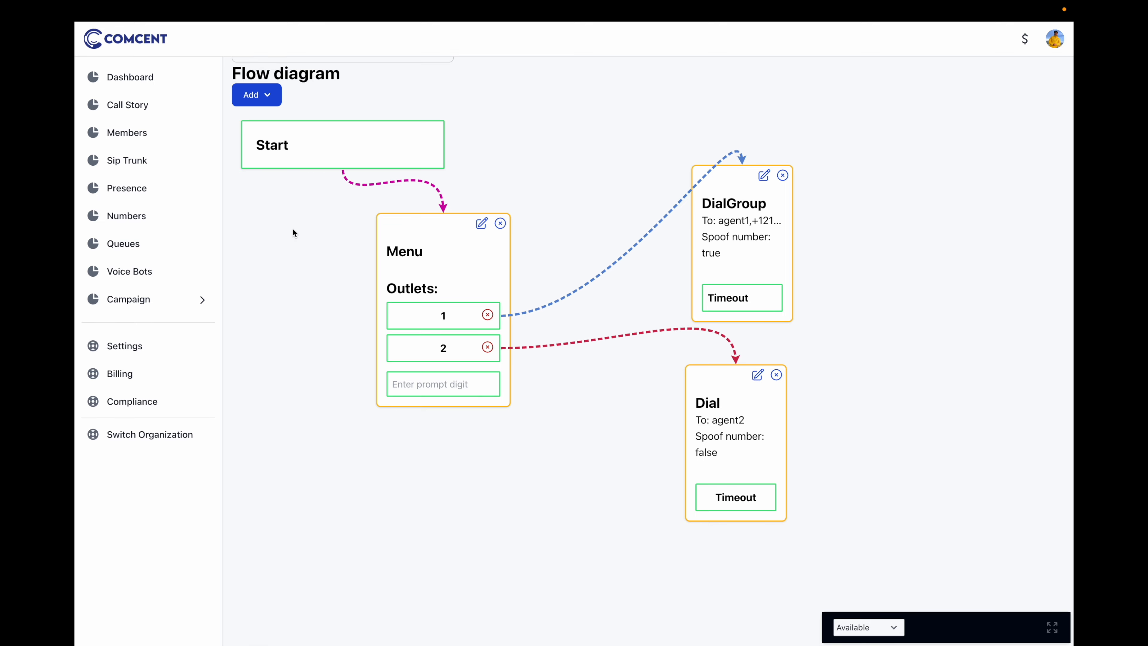
{"action": "scroll", "coordinate": [308, 371], "scroll_direction": "down", "scroll_amount": 3}
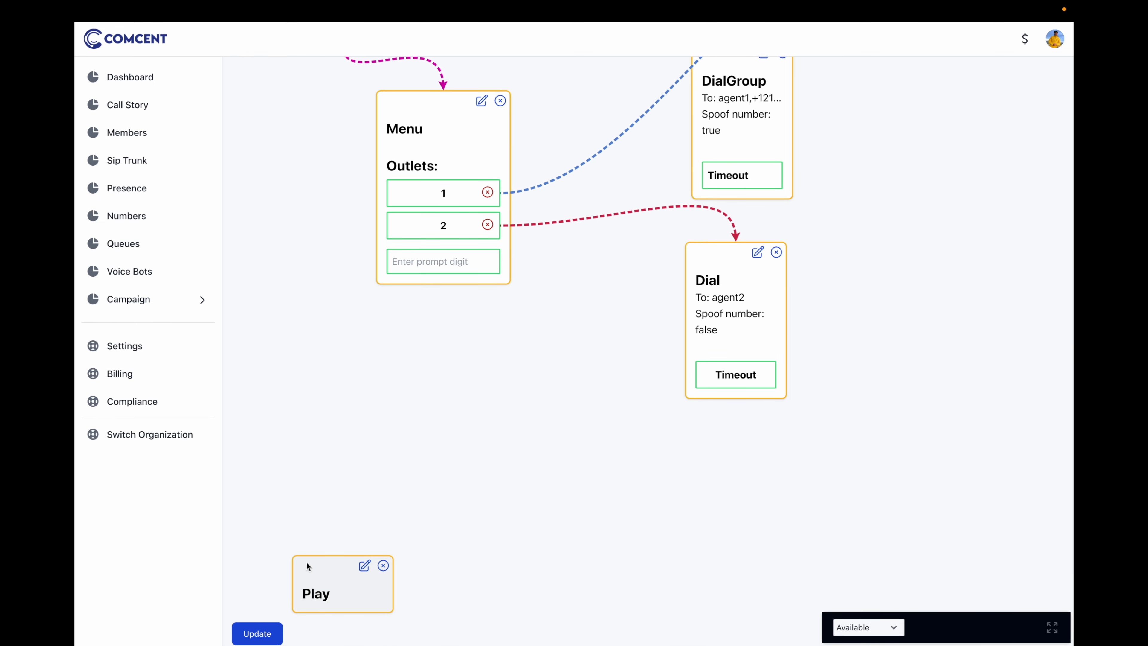
{"action": "left_click_drag", "start_coordinate": [307, 566], "coordinate": [480, 426]}
{"action": "left_click_drag", "start_coordinate": [736, 385], "coordinate": [885, 405]}
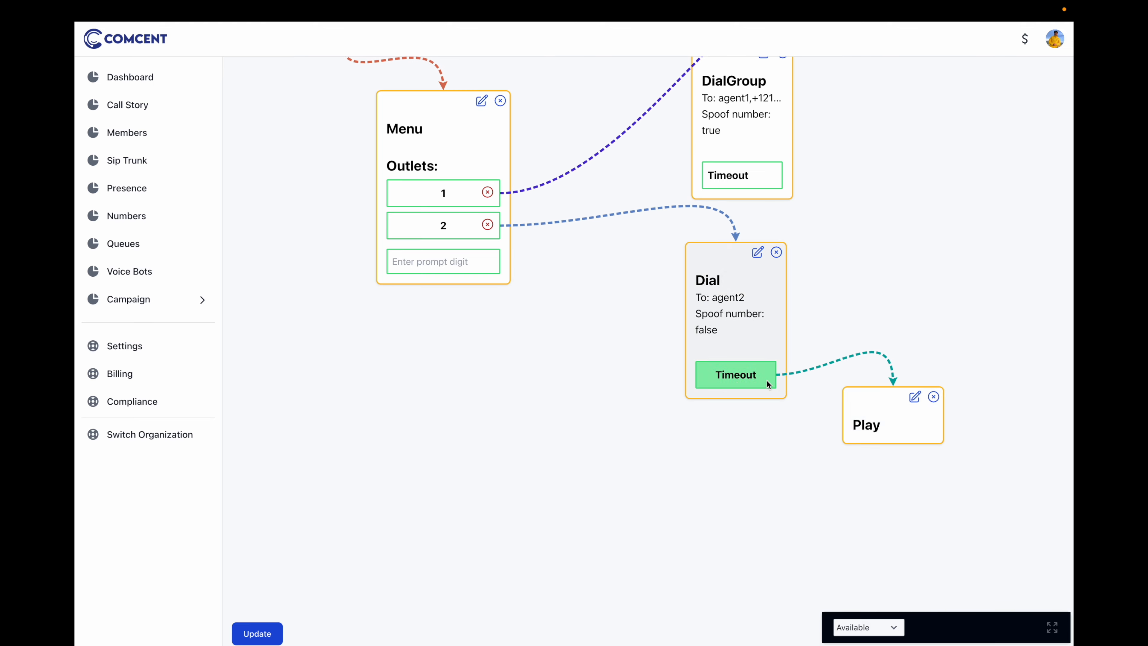
Cancel the Play settings, delete the Play node, and update the call flow
{"action": "left_click", "coordinate": [915, 396]}
{"action": "left_click", "coordinate": [776, 251]}
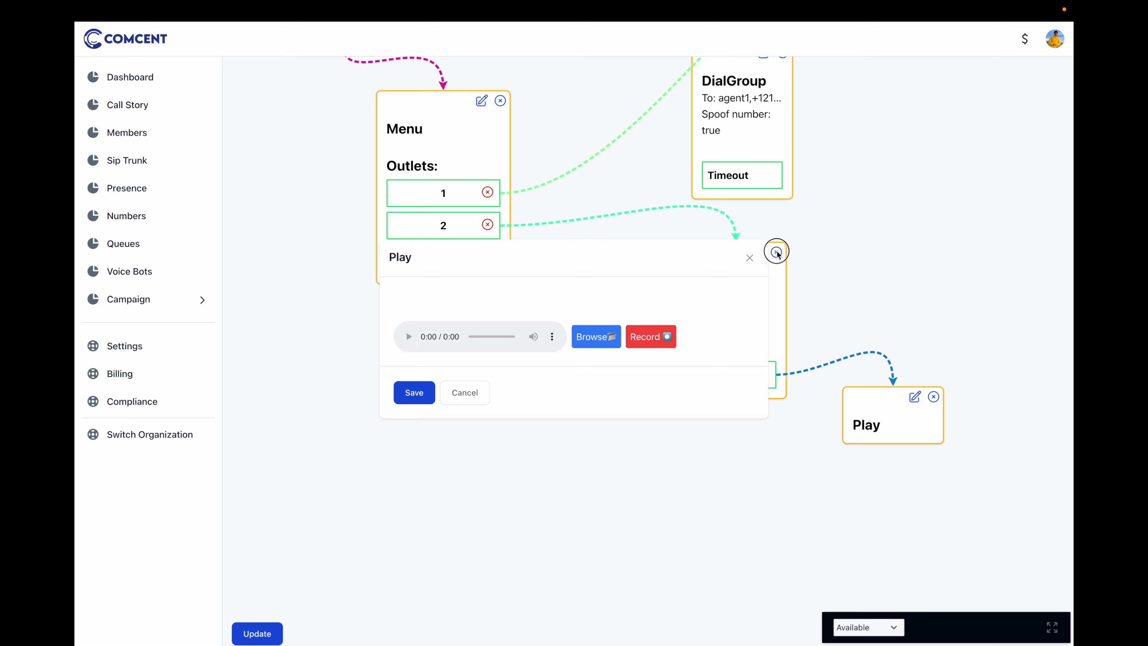
{"action": "left_click", "coordinate": [750, 258]}
{"action": "scroll", "coordinate": [713, 330], "scroll_direction": "up", "scroll_amount": 2}
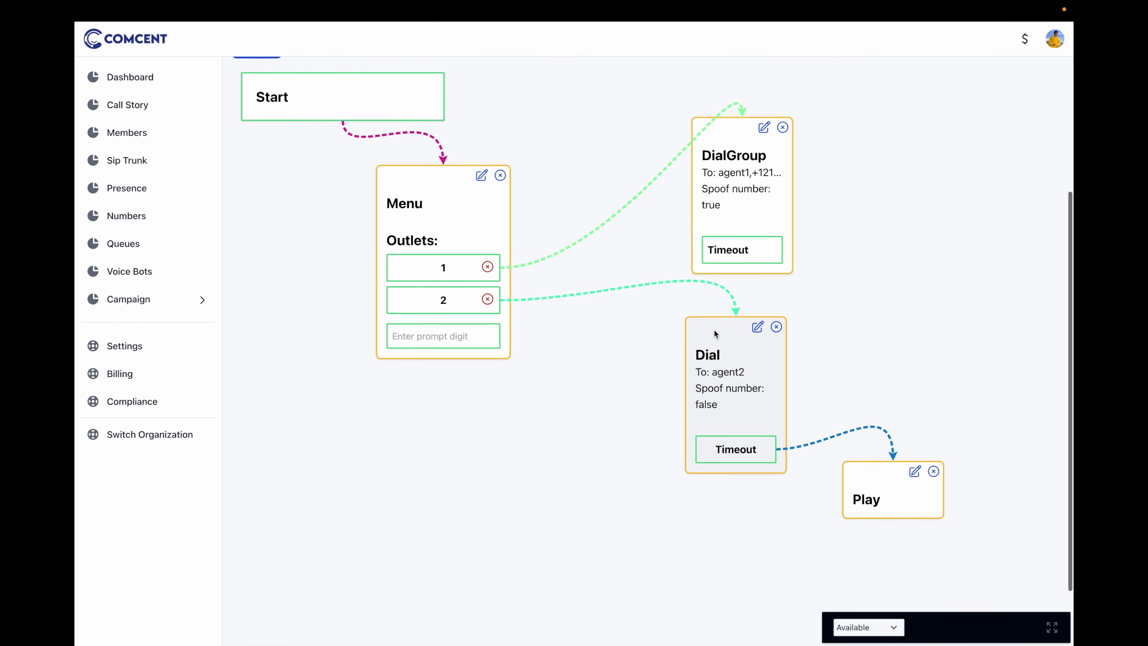
{"action": "left_click", "coordinate": [933, 488]}
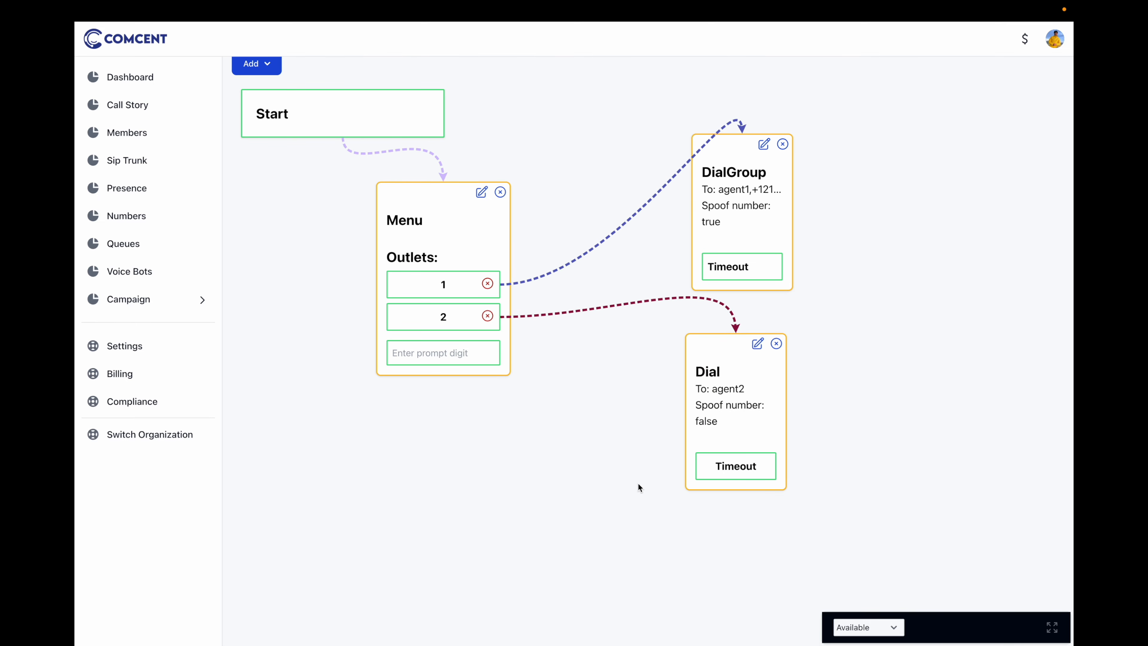
{"action": "scroll", "coordinate": [638, 483], "scroll_direction": "down", "scroll_amount": 1}
{"action": "left_click", "coordinate": [250, 623]}
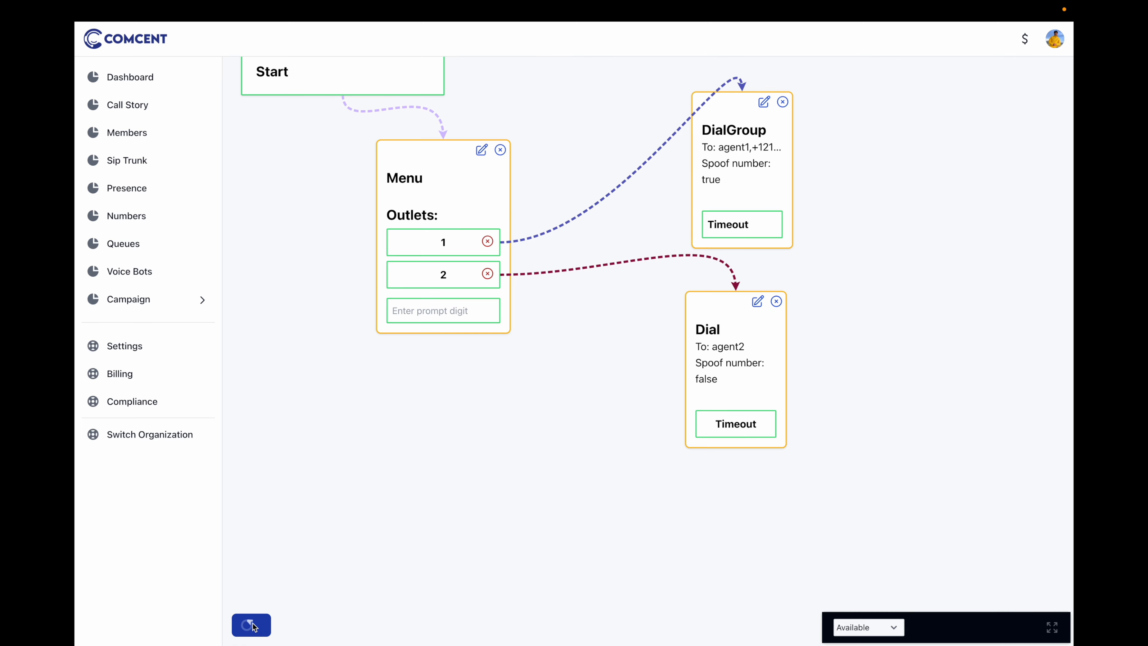